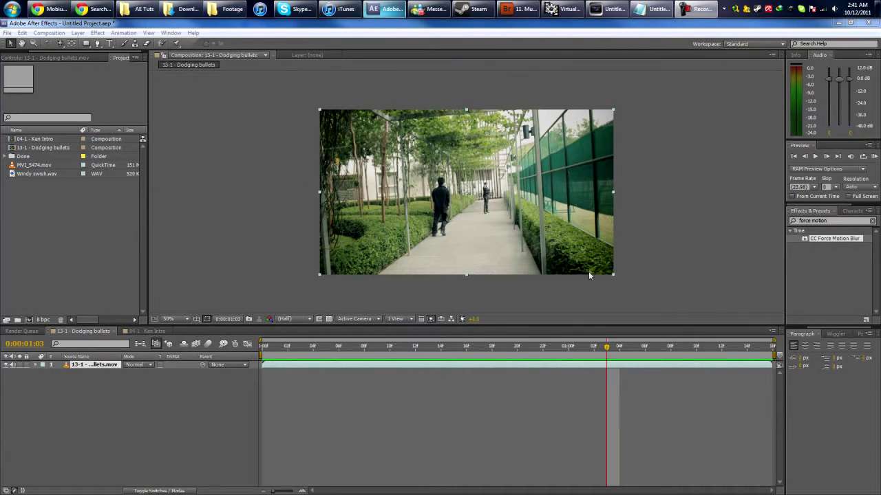
# - Play and scrub through the Dodging bullets and Ken Intro compositions to review them
pyautogui.moveTo(605, 352); pyautogui.dragTo(556, 349)
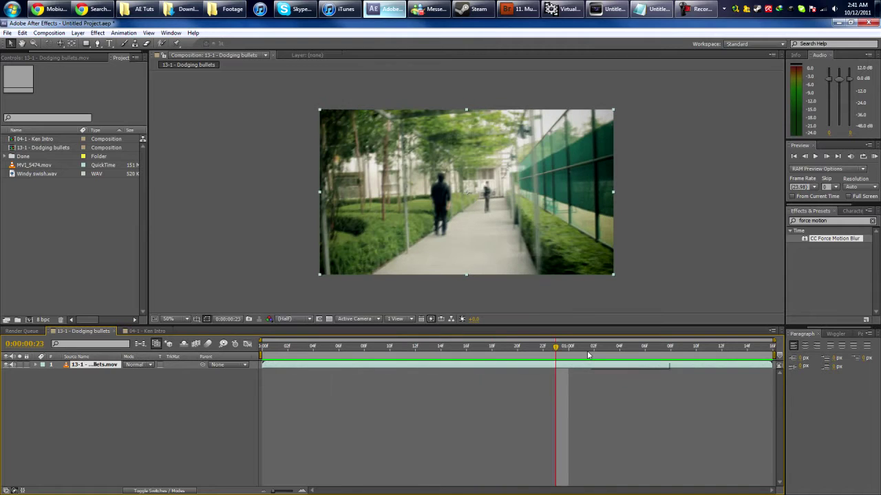
pyautogui.press('space')
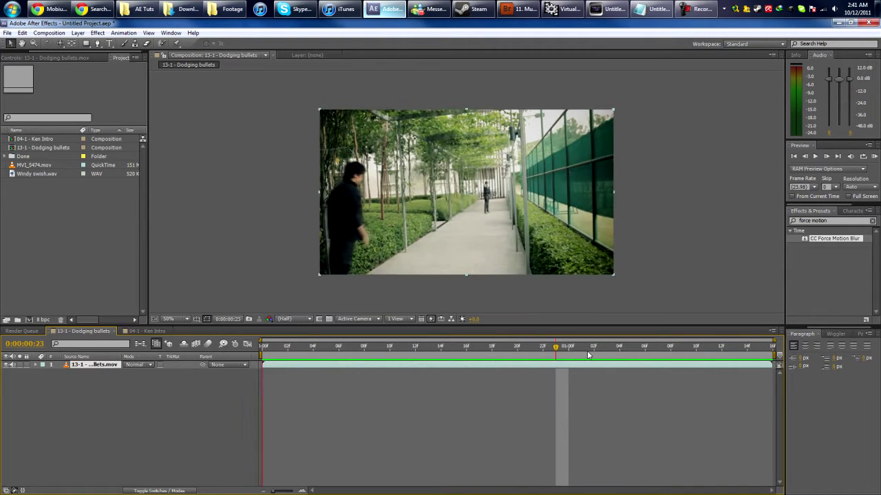
pyautogui.click(153, 331)
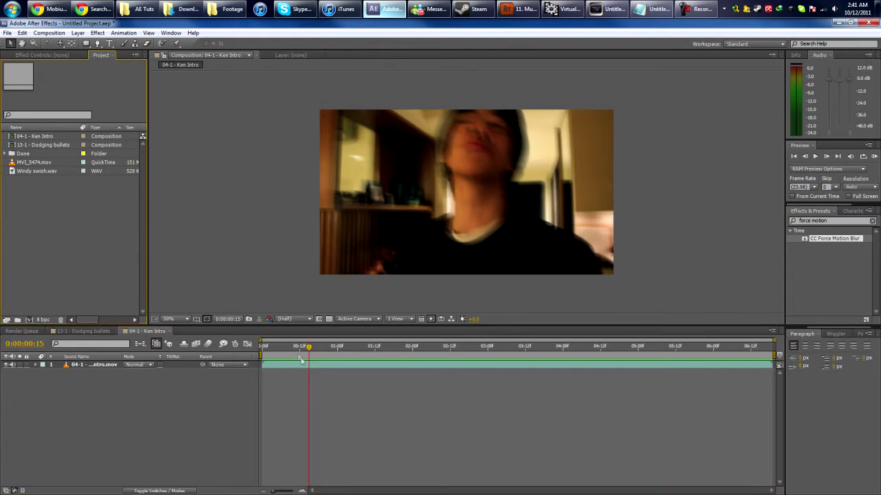
pyautogui.click(324, 349)
pyautogui.moveTo(324, 348)
pyautogui.mouseDown()
pyautogui.moveTo(289, 348)
pyautogui.moveTo(396, 353)
pyautogui.mouseUp()
pyautogui.click(83, 331)
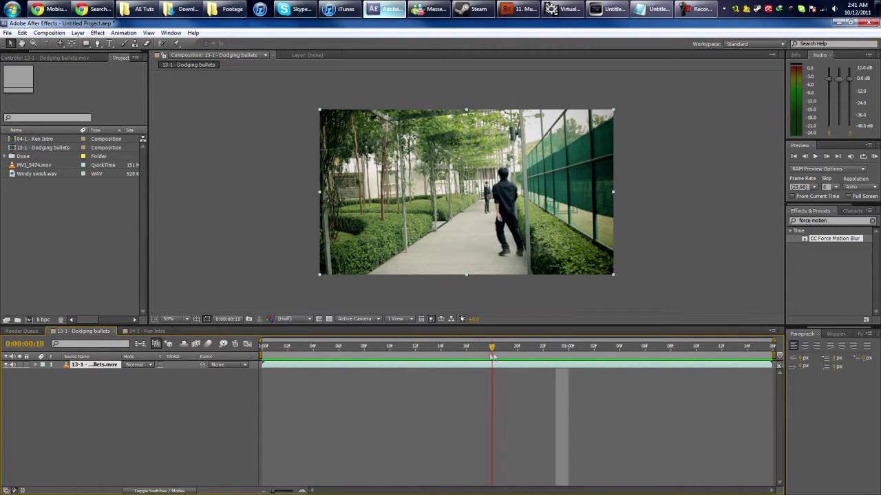
pyautogui.moveTo(552, 357); pyautogui.dragTo(591, 357)
pyautogui.moveTo(654, 359); pyautogui.dragTo(308, 359)
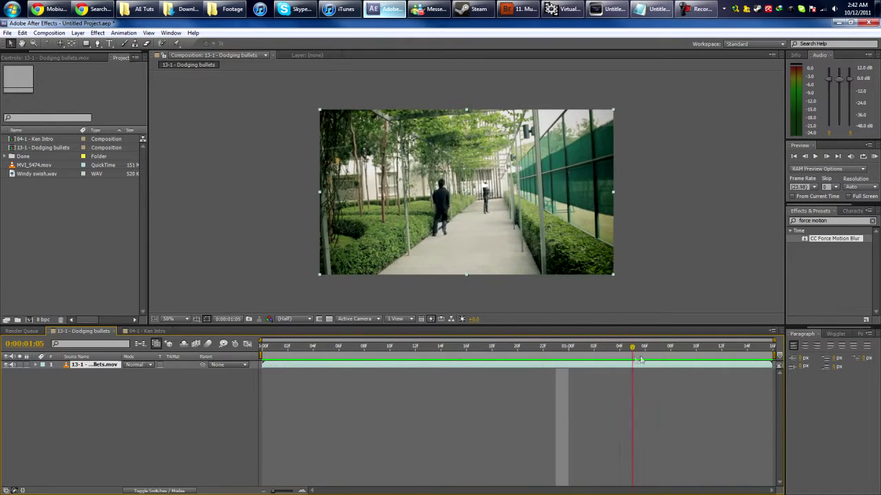
pyautogui.moveTo(667, 359); pyautogui.dragTo(389, 352)
# - Create a new composition from MVI_5474.mov and scrub through the clip
pyautogui.click(35, 165)
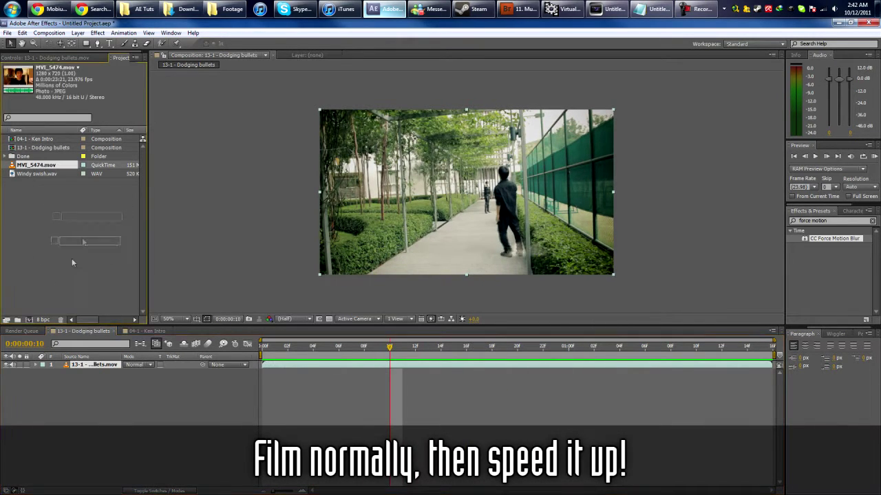
pyautogui.moveTo(32, 213); pyautogui.dragTo(28, 320)
pyautogui.click(177, 440)
pyautogui.moveTo(263, 347); pyautogui.dragTo(650, 352)
# - Trim the composition to a work area from 0:00:08:09 to 0:00:18:18
pyautogui.press('b')
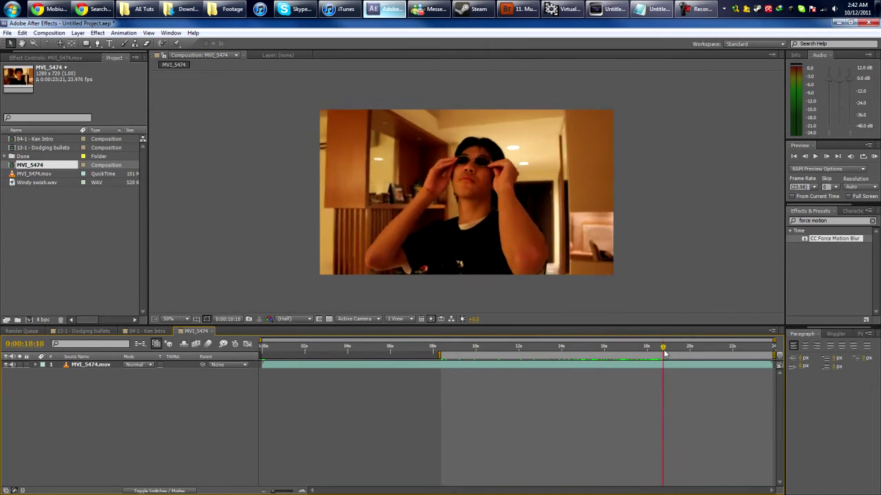
pyautogui.press('n')
pyautogui.rightClick(649, 359)
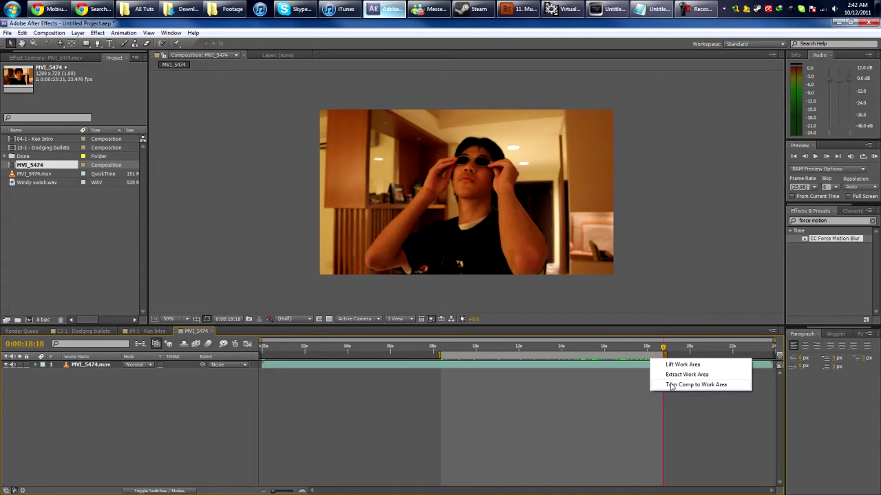
pyautogui.click(695, 384)
# - Enable Time Remapping on the clip layer from the composition start
pyautogui.press('Home')
pyautogui.rightClick(92, 365)
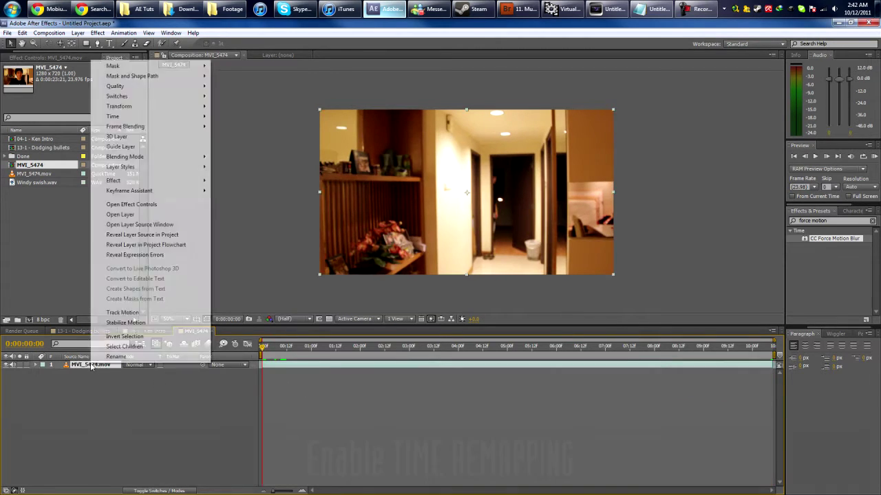
pyautogui.moveTo(169, 117)
pyautogui.click(256, 118)
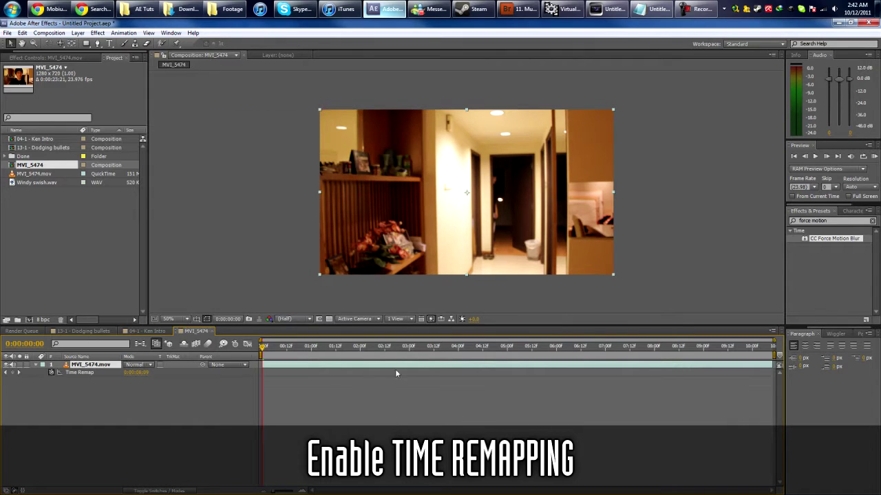
pyautogui.click(96, 389)
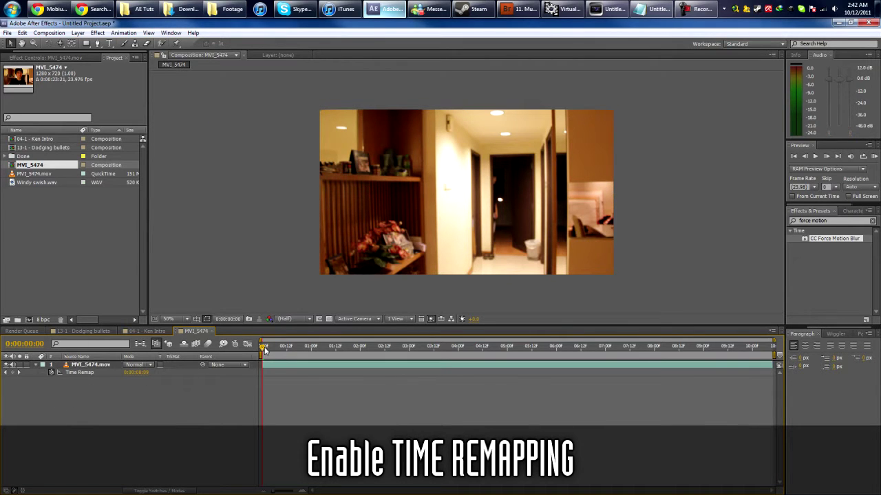
# - Add a Time Remap keyframe about one second in, where the speed-up starts
pyautogui.moveTo(433, 351); pyautogui.dragTo(398, 350)
pyautogui.moveTo(276, 351); pyautogui.dragTo(337, 361)
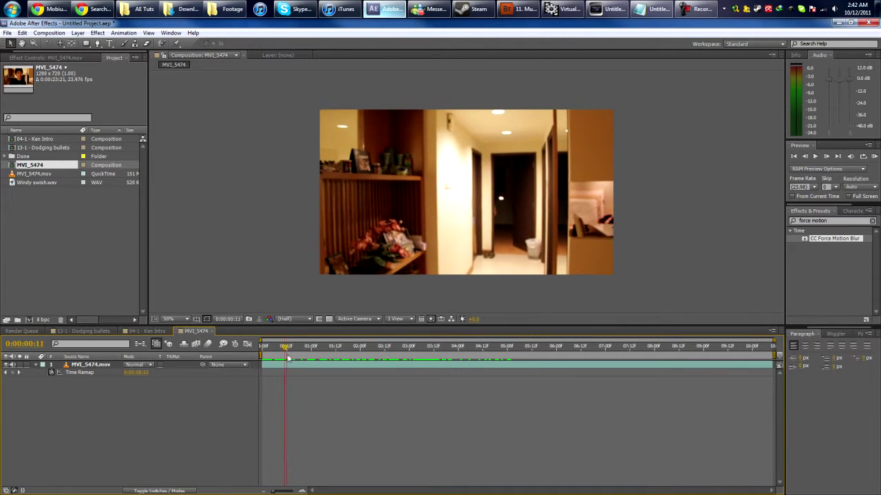
pyautogui.moveTo(302, 358); pyautogui.dragTo(326, 361)
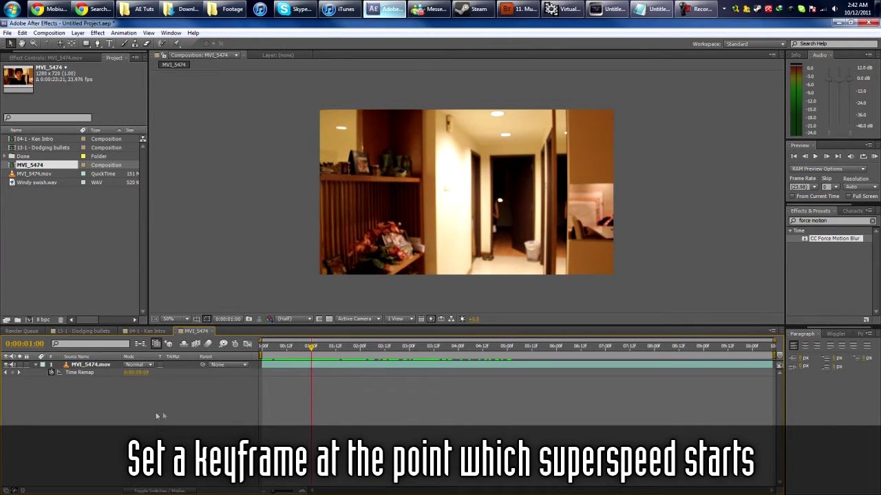
pyautogui.click(12, 372)
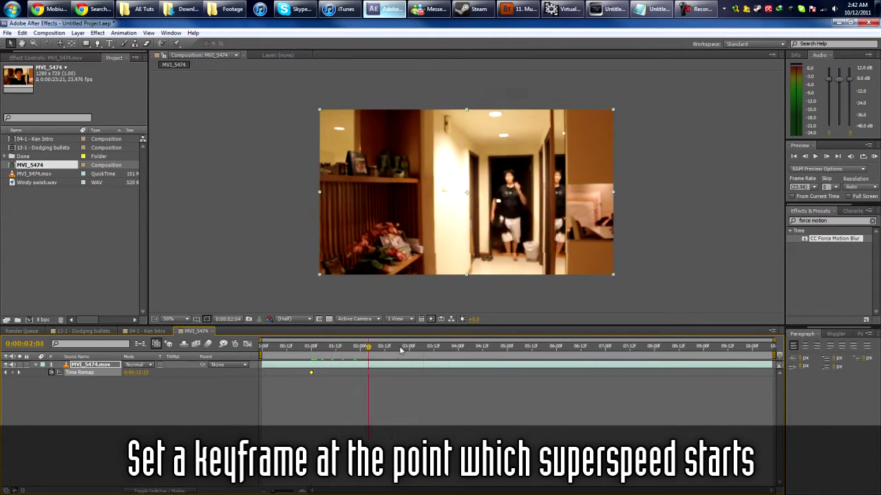
# - Add Time Remap keyframes at the composition end and where superspeed stops, 0:00:08:12
pyautogui.press('End')
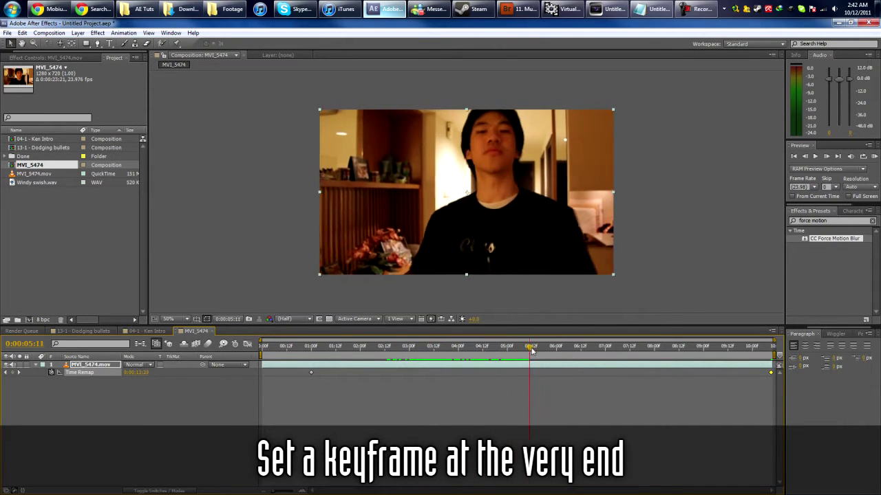
pyautogui.moveTo(532, 351); pyautogui.dragTo(663, 360)
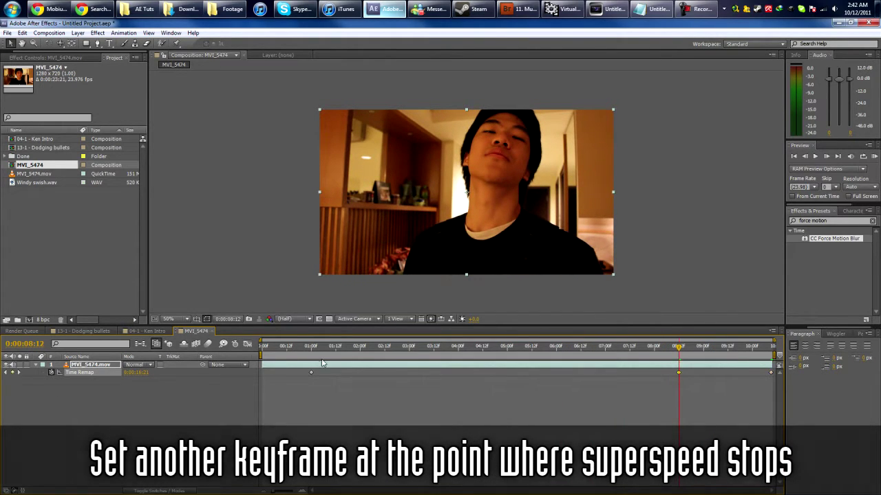
pyautogui.moveTo(306, 353); pyautogui.dragTo(409, 353)
pyautogui.click(555, 372)
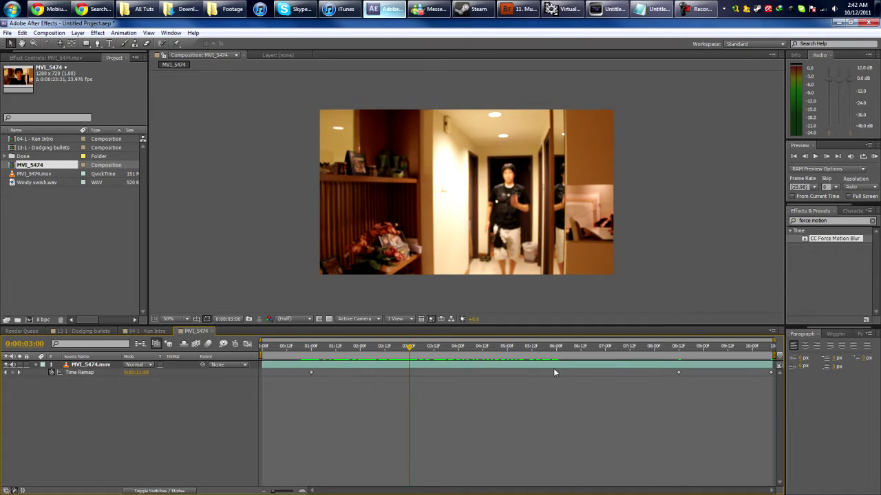
pyautogui.click(657, 368)
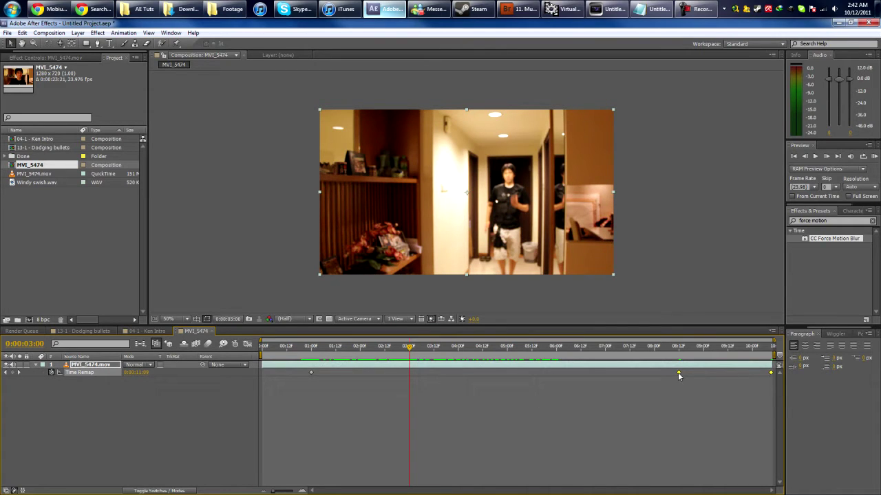
pyautogui.click(651, 391)
# - Move the last two Time Remap keyframes close to the first, end the work area there, and preview
pyautogui.moveTo(664, 373); pyautogui.dragTo(774, 379)
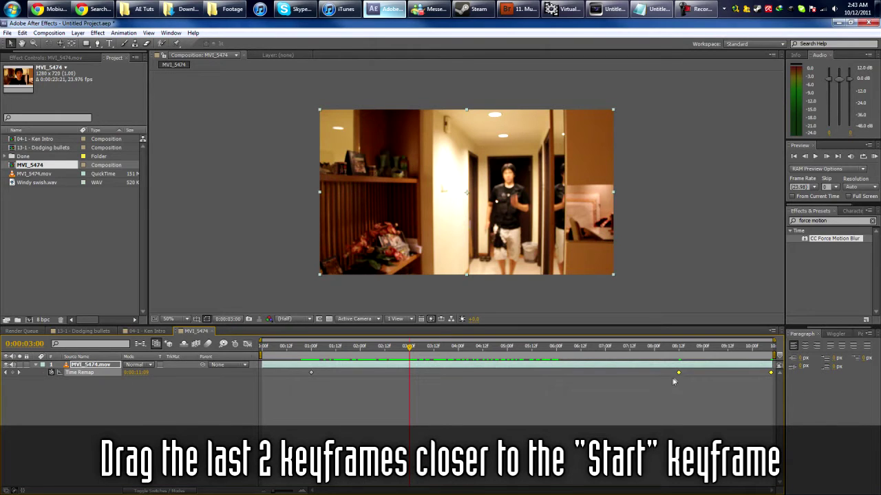
pyautogui.moveTo(679, 372); pyautogui.dragTo(344, 376)
pyautogui.moveTo(309, 347); pyautogui.dragTo(441, 348)
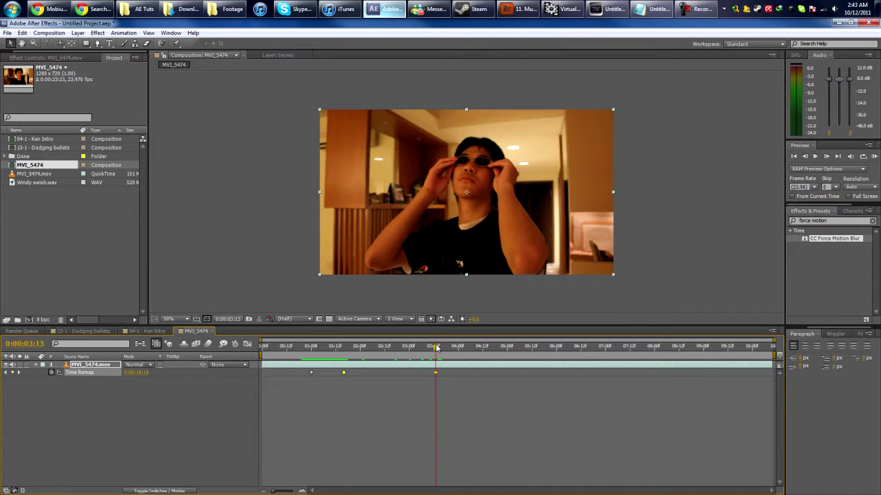
pyautogui.press('n')
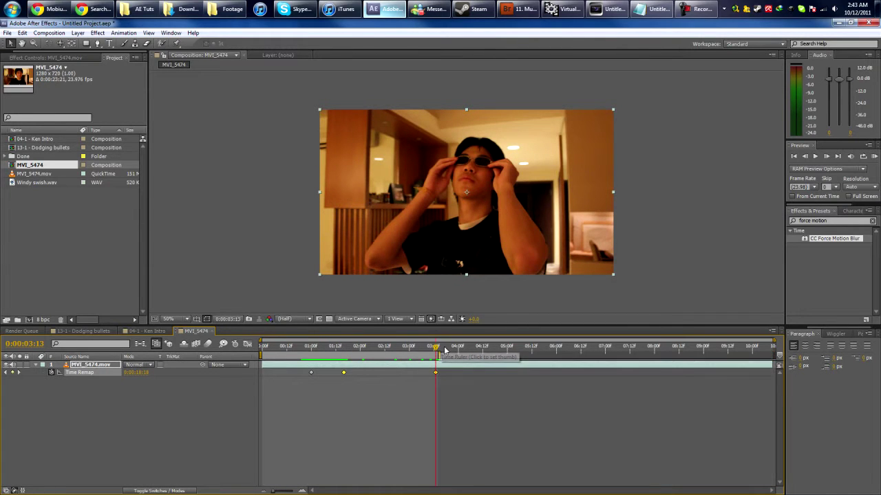
pyautogui.press('KP_0')
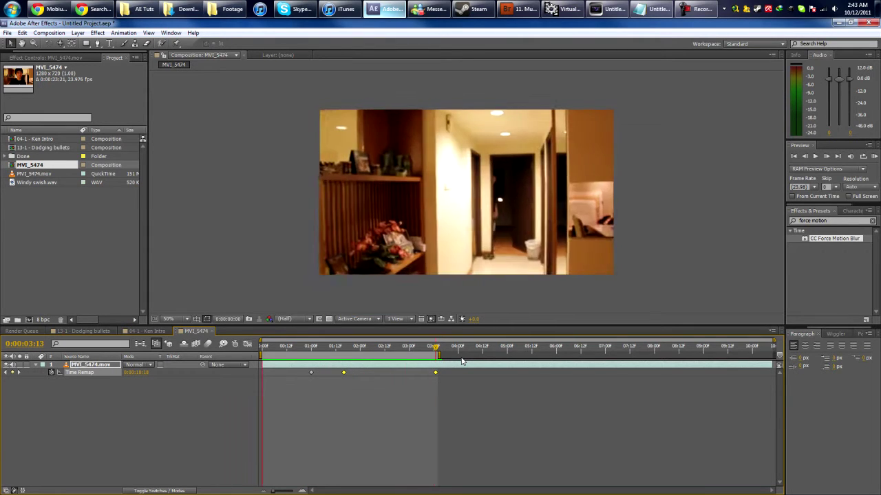
pyautogui.click(462, 364)
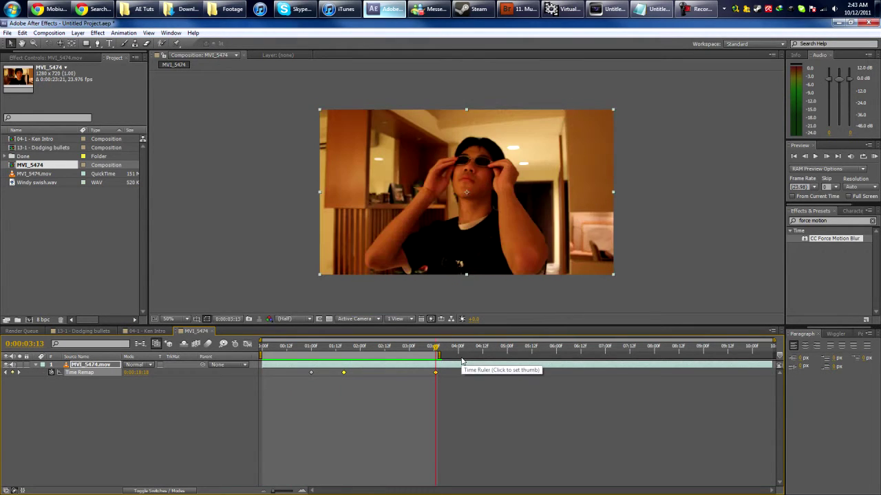
# - Nudge the two keyframes slightly earlier and scrub through the speed-up at one second
pyautogui.click(343, 372)
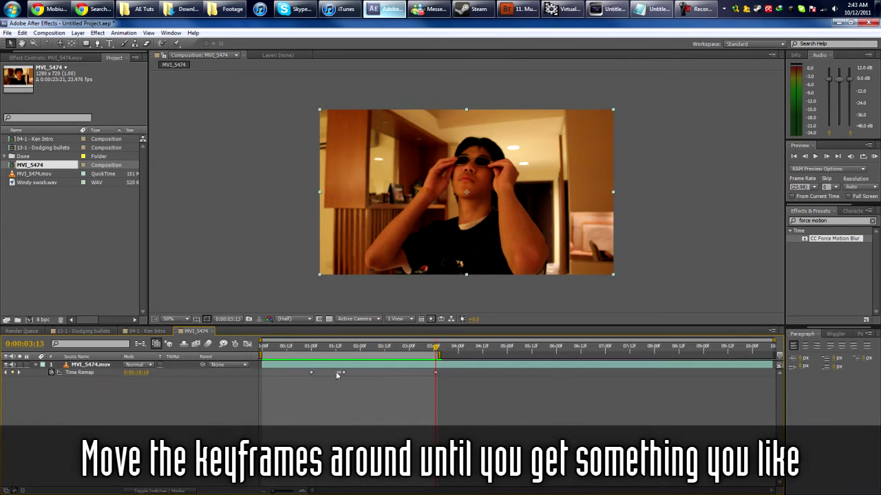
pyautogui.moveTo(434, 372); pyautogui.dragTo(427, 372)
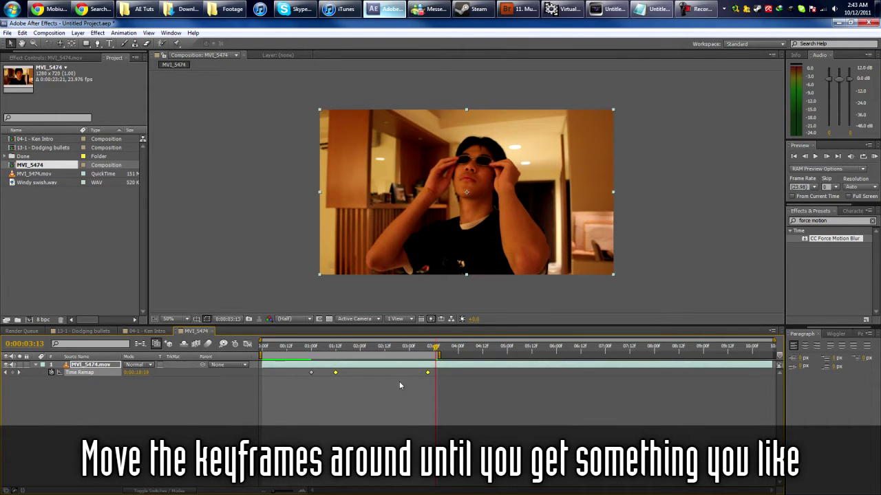
pyautogui.click(405, 381)
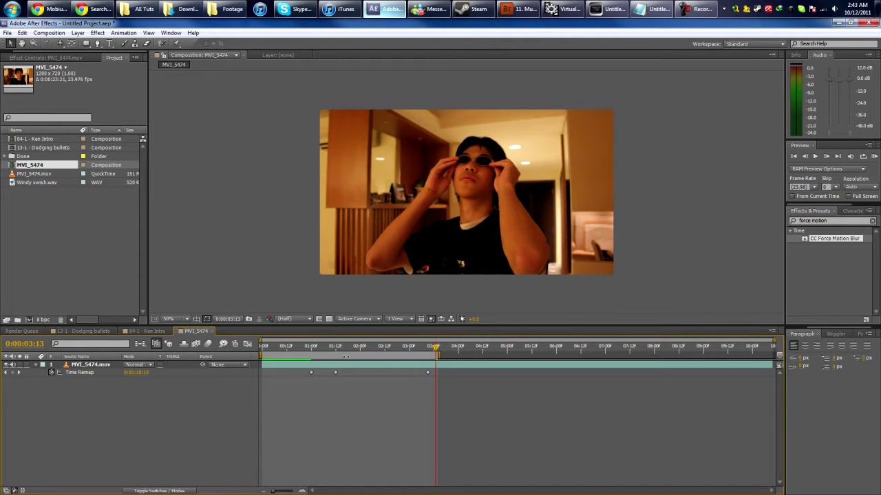
pyautogui.click(311, 348)
pyautogui.moveTo(312, 350)
pyautogui.mouseDown()
pyautogui.moveTo(334, 351)
pyautogui.moveTo(316, 353)
pyautogui.moveTo(323, 351)
pyautogui.mouseUp()
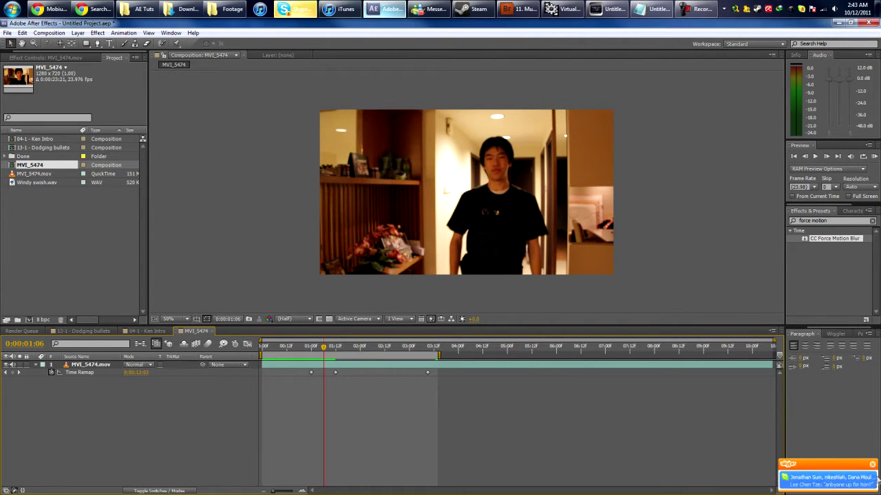
# - Search 'cc force motion' and apply CC Force Motion Blur to the MVI_5474.mov layer
pyautogui.click(830, 230)
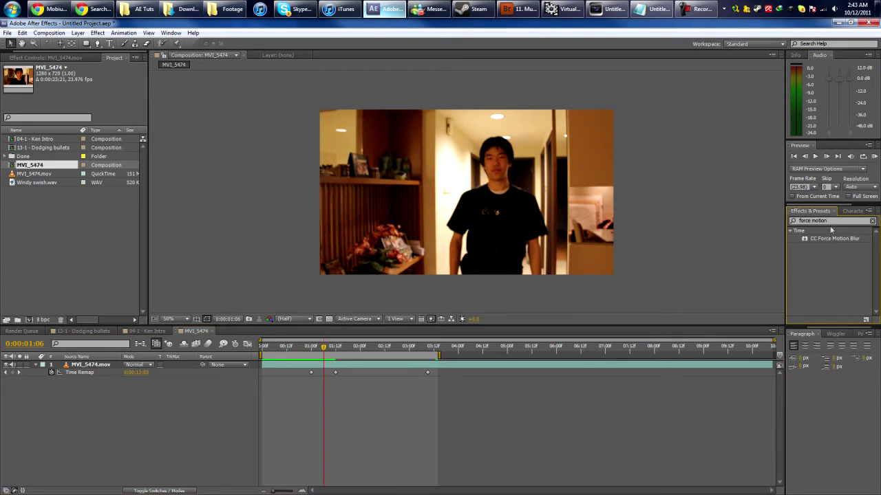
pyautogui.write('cc force motion')
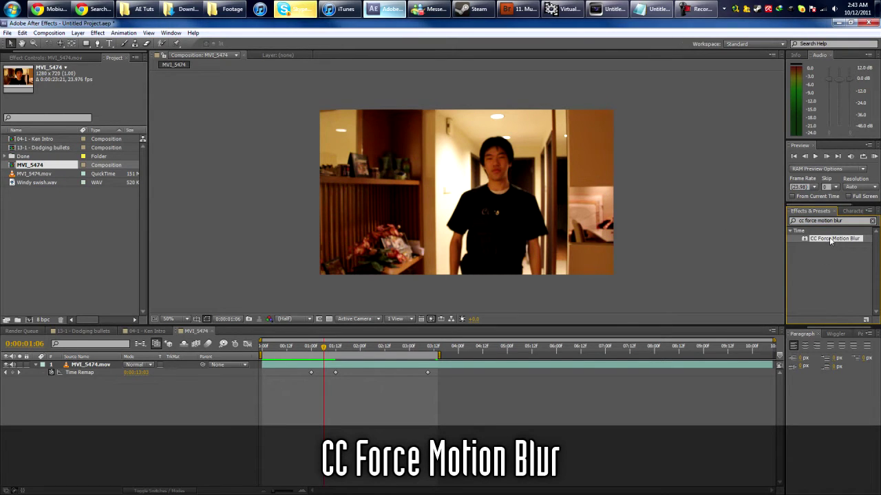
pyautogui.moveTo(467, 339); pyautogui.dragTo(385, 364)
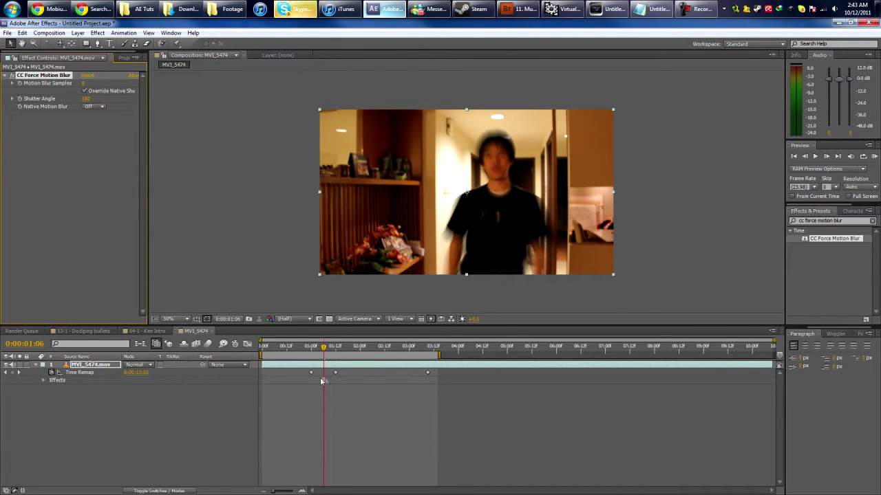
# - Compare the blur on and off, then raise Shutter Angle to 264 and Motion Blur Samples to 28
pyautogui.moveTo(326, 352); pyautogui.dragTo(320, 352)
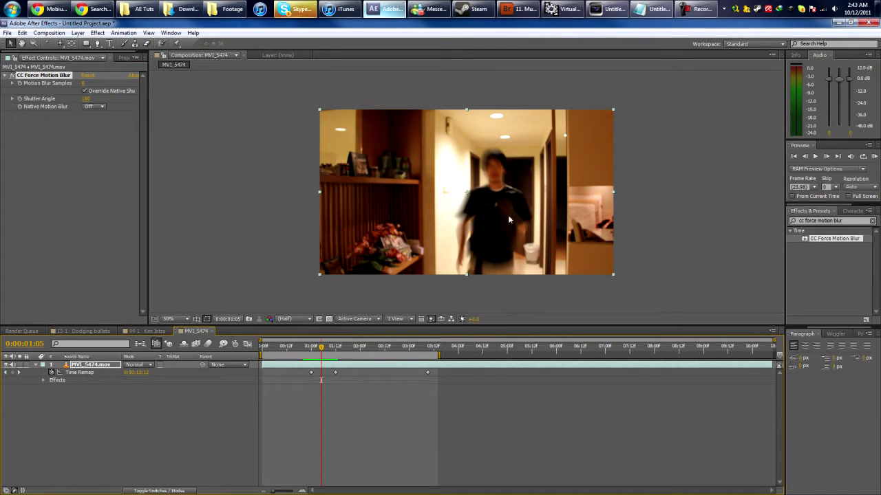
pyautogui.click(13, 77)
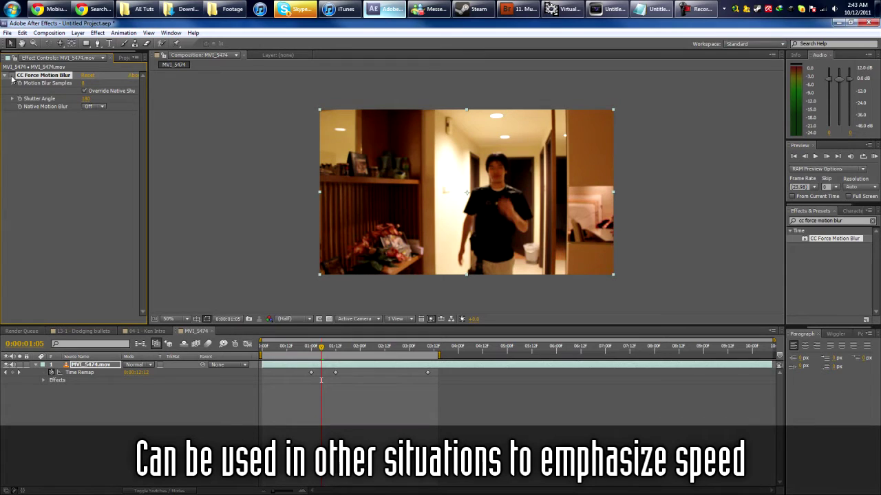
pyautogui.click(12, 76)
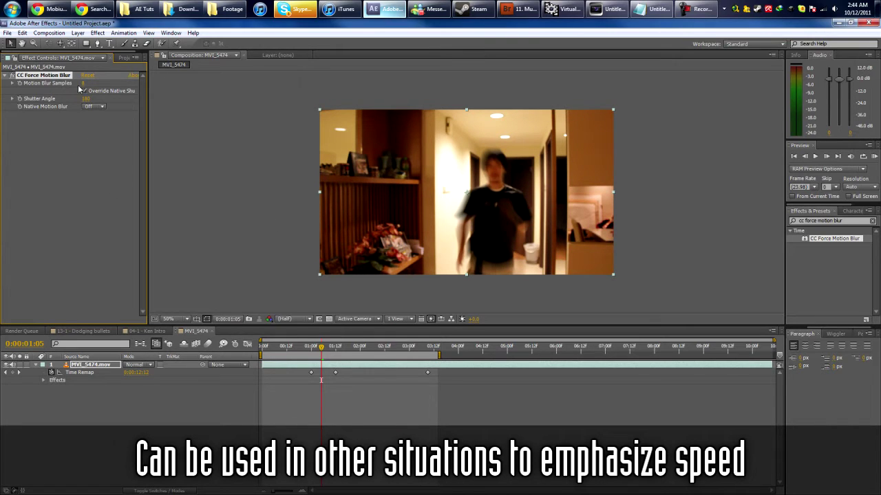
pyautogui.moveTo(88, 99); pyautogui.dragTo(121, 99)
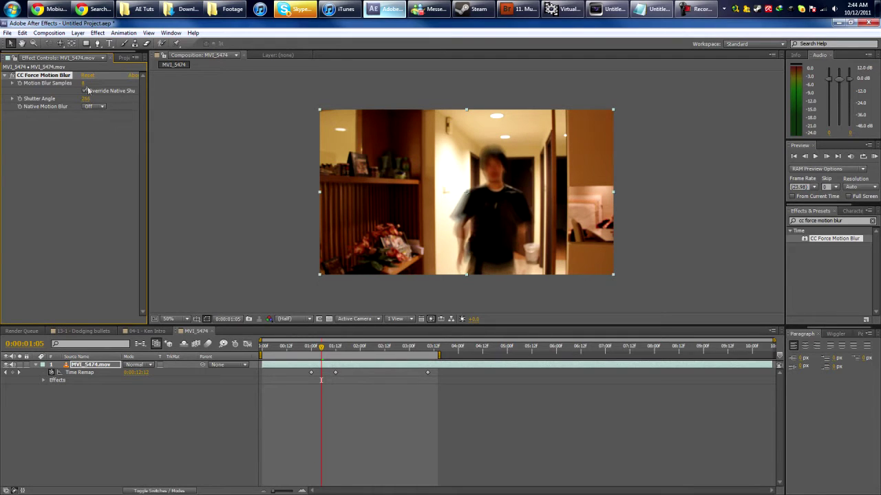
pyautogui.moveTo(82, 82); pyautogui.dragTo(90, 82)
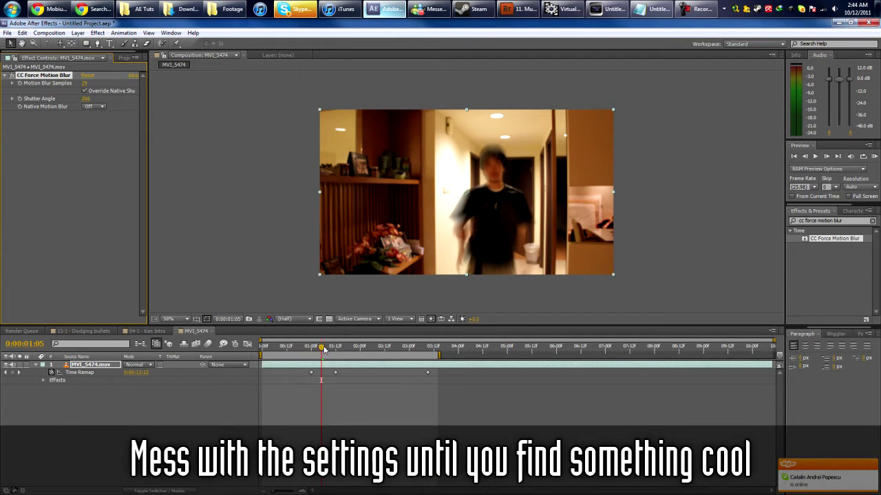
pyautogui.moveTo(324, 350)
pyautogui.mouseDown()
pyautogui.moveTo(313, 347)
pyautogui.moveTo(337, 347)
pyautogui.mouseUp()
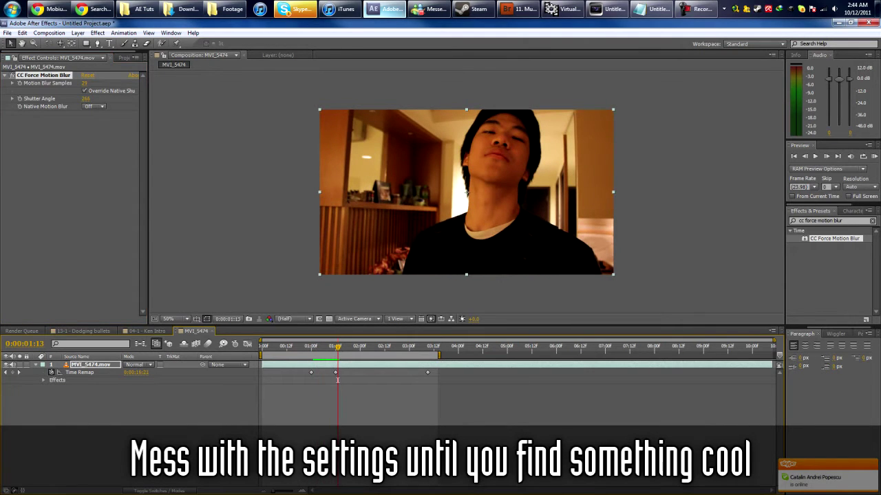
pyautogui.click(378, 439)
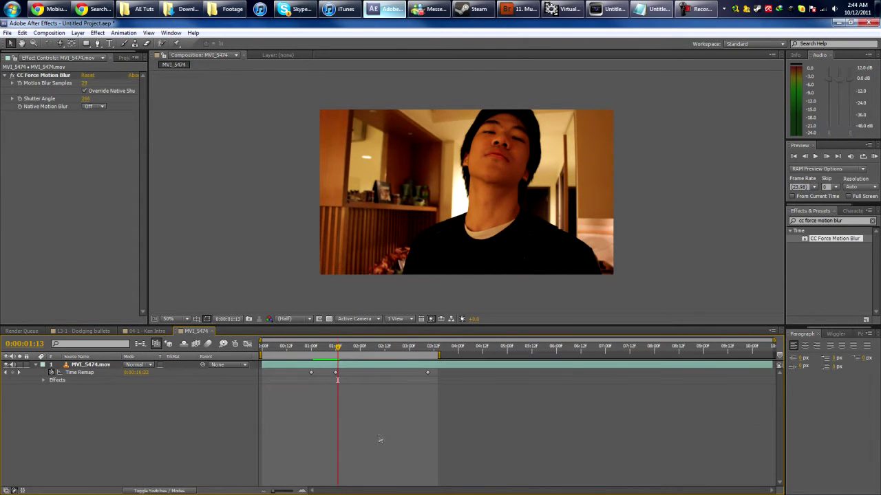
# - Preview, then apply Easy Ease In to the middle Time Remap keyframe
pyautogui.press('KP_0')
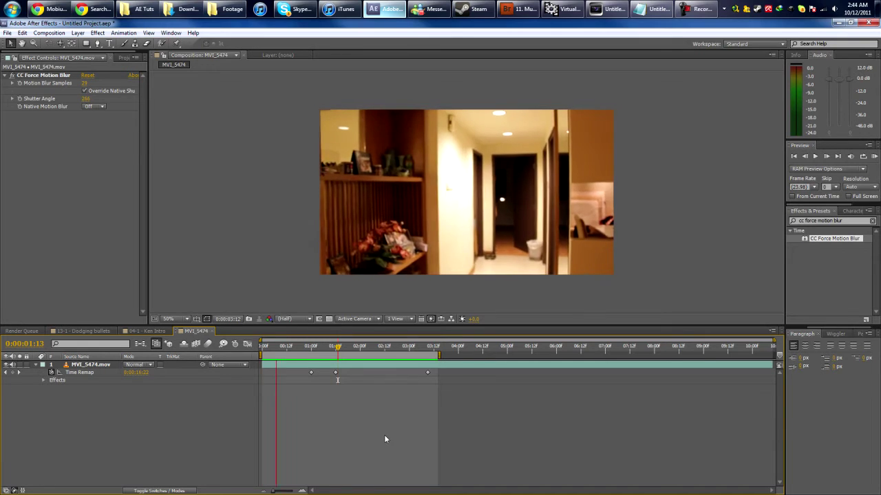
pyautogui.click(337, 421)
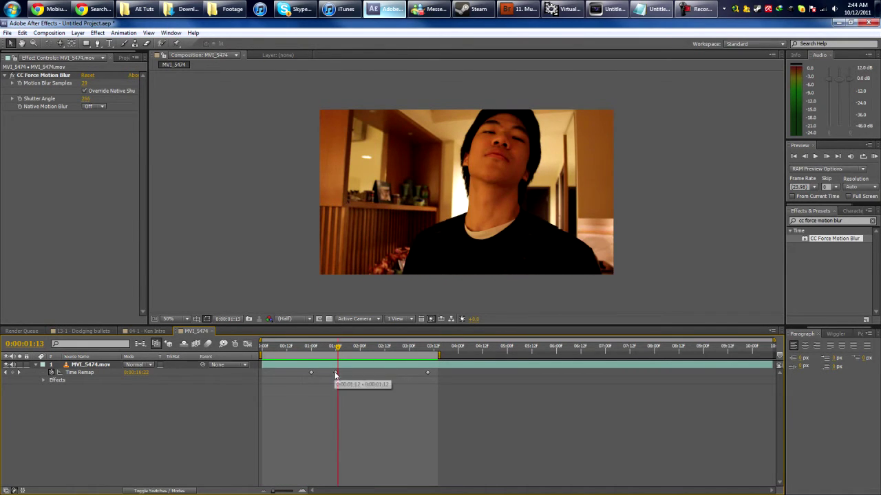
pyautogui.rightClick(336, 374)
pyautogui.moveTo(416, 477)
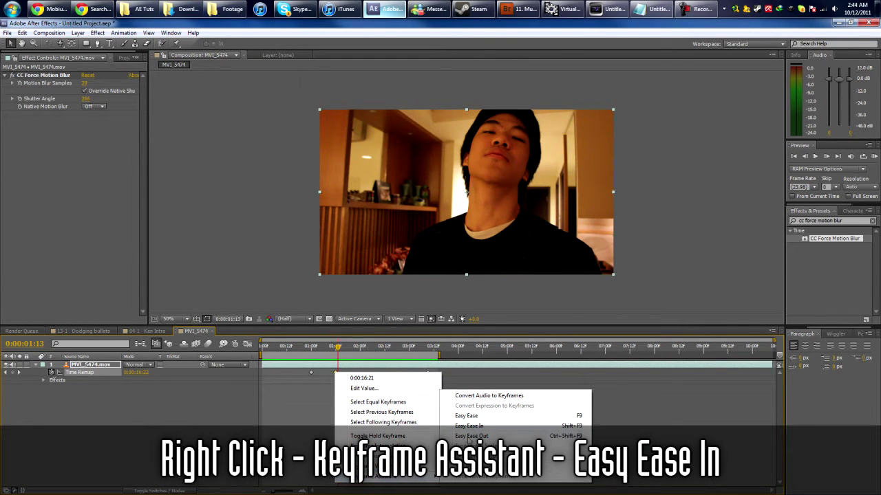
pyautogui.click(470, 427)
pyautogui.click(335, 391)
# - Play the footage back to check the eased speed change
pyautogui.moveTo(320, 348)
pyautogui.mouseDown()
pyautogui.moveTo(338, 351)
pyautogui.moveTo(313, 352)
pyautogui.mouseUp()
pyautogui.press('space')
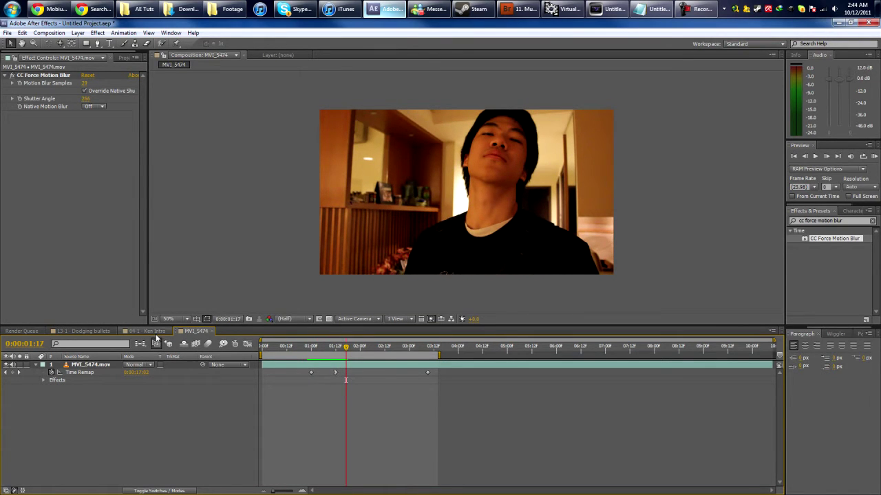
pyautogui.hotkey('ctrl', '0')
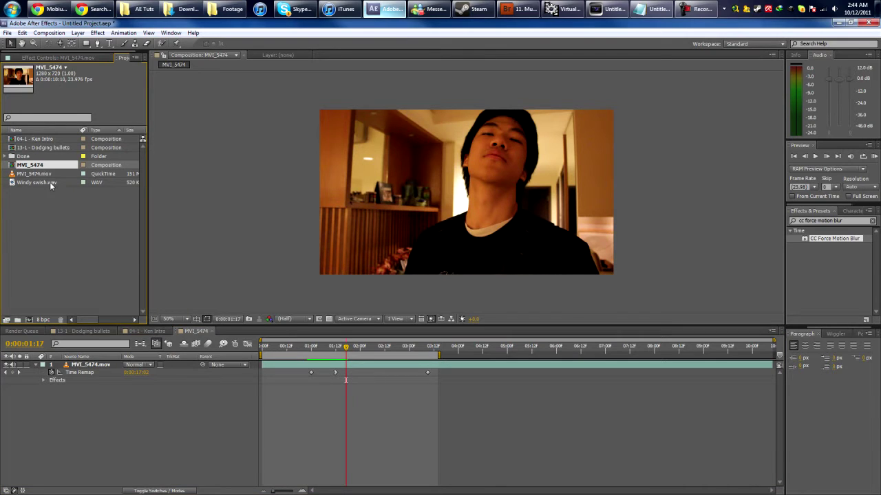
# - Add Windy swish.wav as a layer and line it up with the speed-up near 0:00:00:16
pyautogui.moveTo(49, 181); pyautogui.dragTo(157, 398)
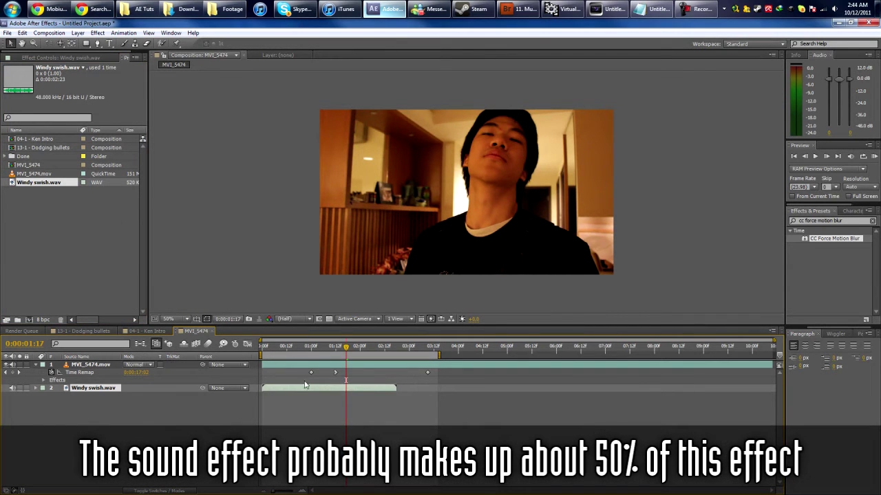
pyautogui.click(296, 346)
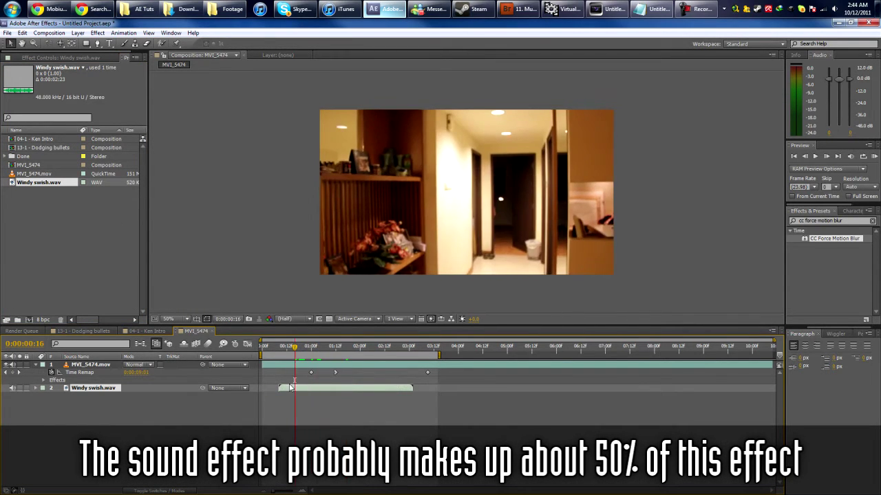
pyautogui.moveTo(307, 348); pyautogui.dragTo(286, 349)
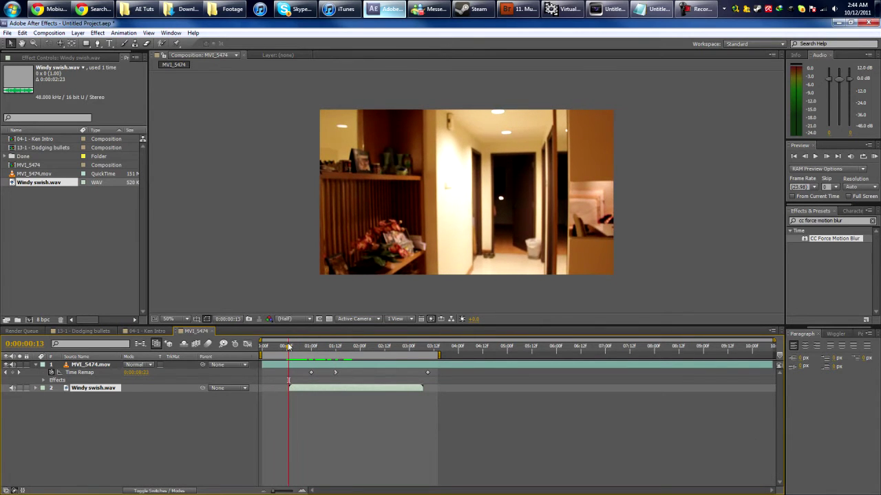
# - Preview the composition with the swish sound, then switch to the 13-1 - Dodging bullets composition
pyautogui.press('KP_0')
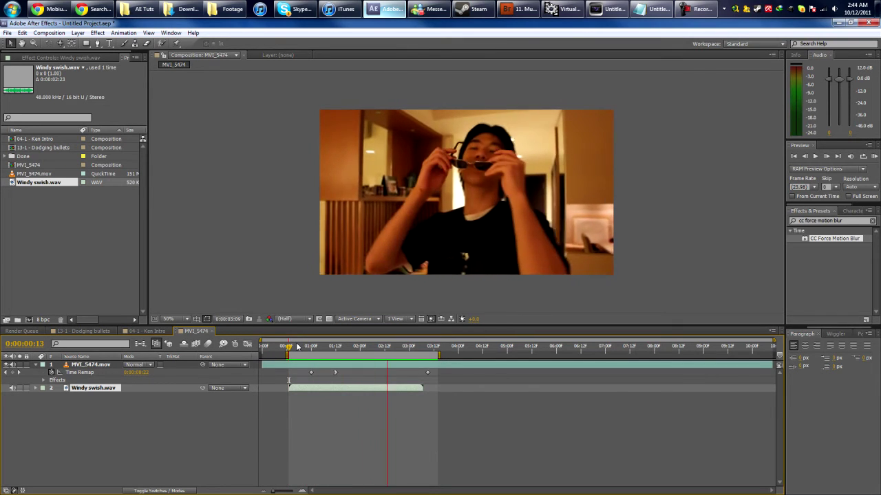
pyautogui.press('space')
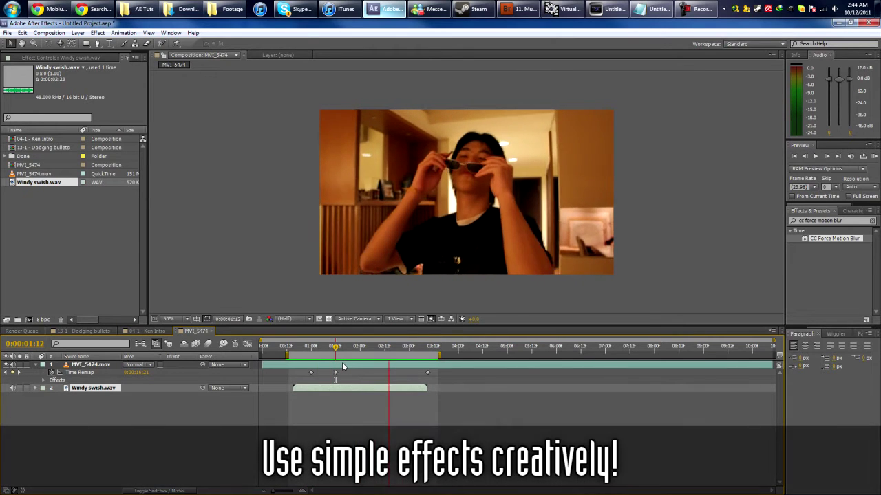
pyautogui.click(336, 347)
pyautogui.moveTo(336, 347); pyautogui.dragTo(317, 406)
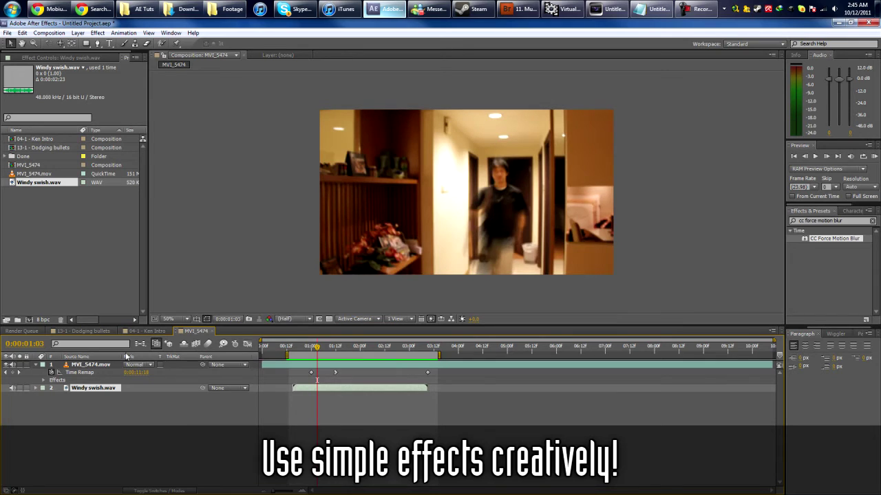
pyautogui.click(146, 331)
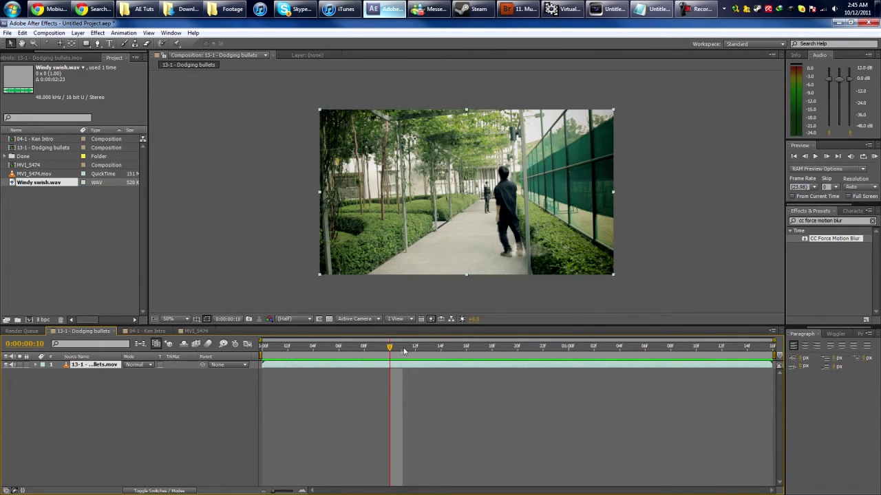
# - Preview and scrub the Dodging bullets example around the one-second dodge
pyautogui.press('KP_0')
pyautogui.click(397, 354)
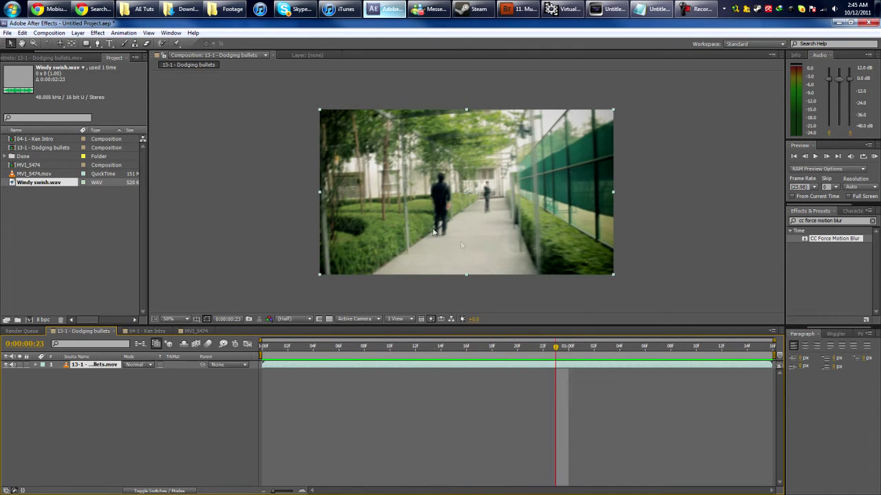
pyautogui.moveTo(559, 351); pyautogui.dragTo(596, 326)
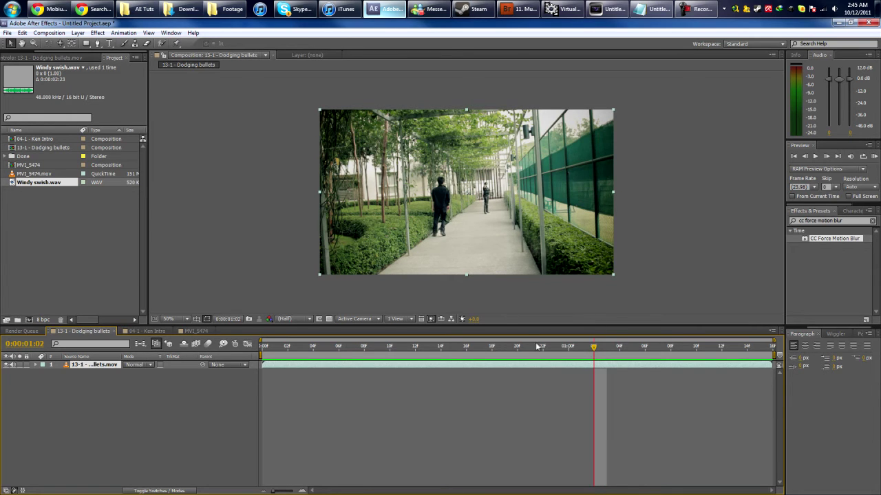
pyautogui.moveTo(536, 346)
pyautogui.mouseDown()
pyautogui.moveTo(385, 349)
pyautogui.moveTo(571, 358)
pyautogui.moveTo(544, 354)
pyautogui.mouseUp()
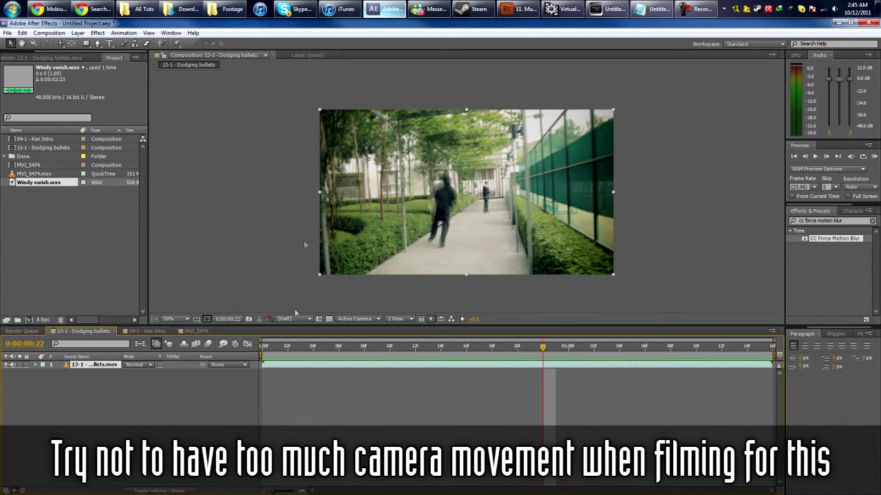
pyautogui.moveTo(543, 346); pyautogui.dragTo(396, 352)
pyautogui.moveTo(496, 352); pyautogui.dragTo(576, 353)
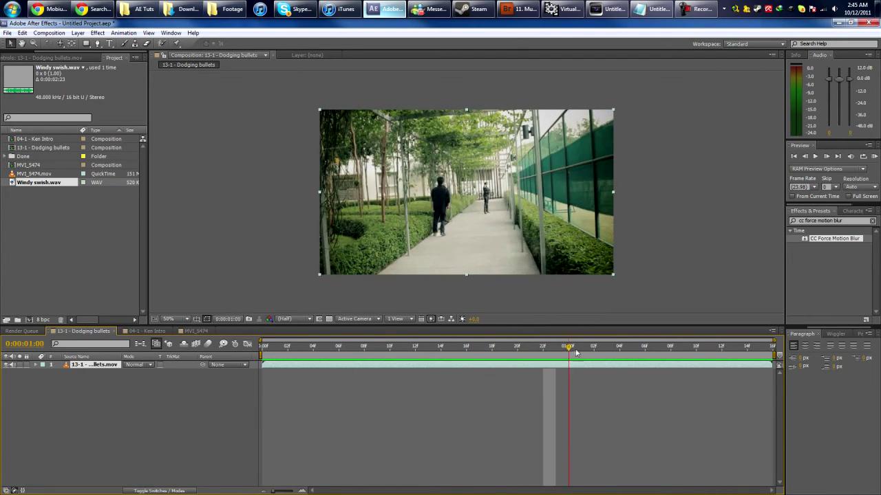
# - Switch to the 04-1 - Ken Intro composition, then back to MVI_5474
pyautogui.moveTo(650, 353)
pyautogui.mouseDown()
pyautogui.moveTo(698, 348)
pyautogui.moveTo(265, 348)
pyautogui.moveTo(327, 345)
pyautogui.mouseUp()
pyautogui.hotkey('shift', '.')
pyautogui.click(198, 331)
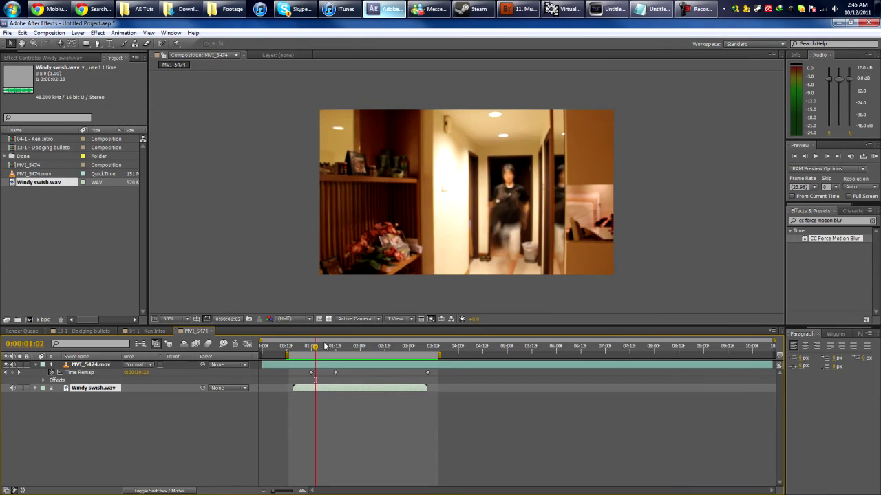
# - Play the finished sped-up, motion-blurred clip and scrub back through the blurred section
pyautogui.press('space')
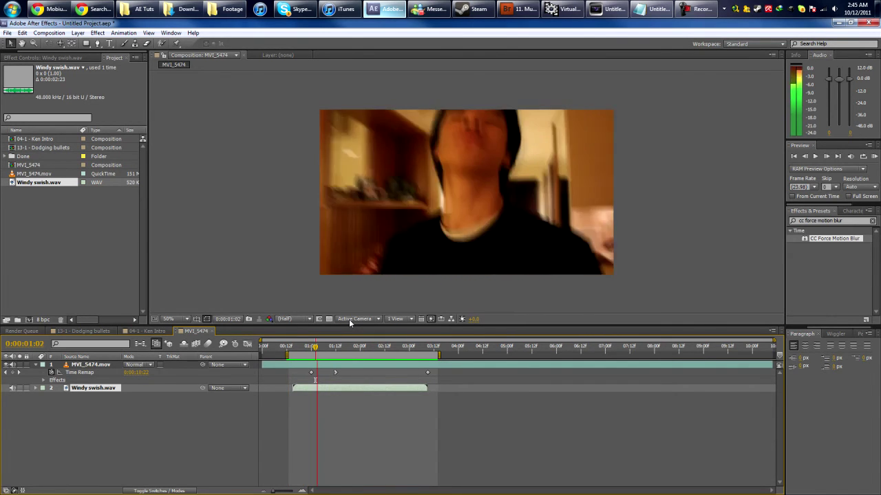
pyautogui.press('space')
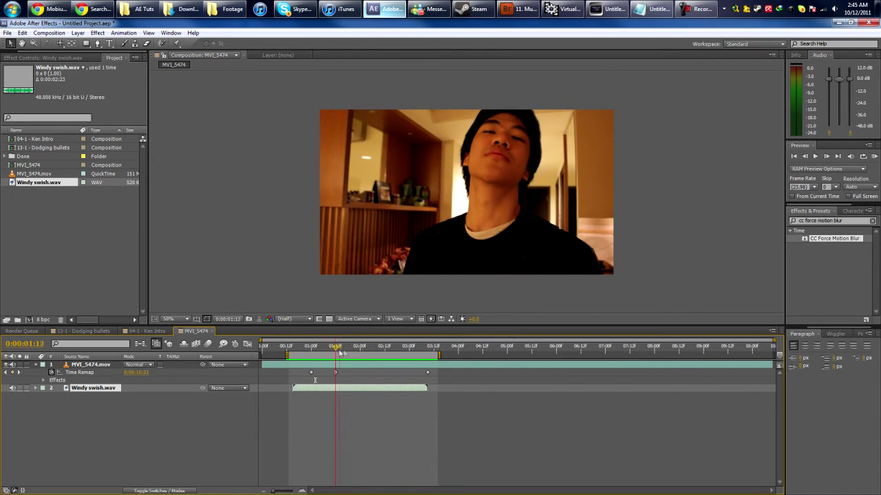
pyautogui.moveTo(313, 351); pyautogui.dragTo(336, 351)
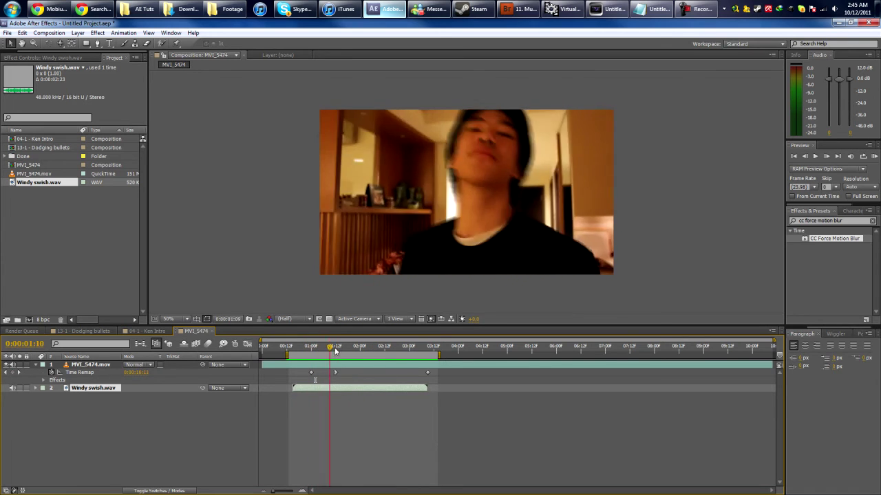
pyautogui.moveTo(449, 351); pyautogui.dragTo(385, 356)
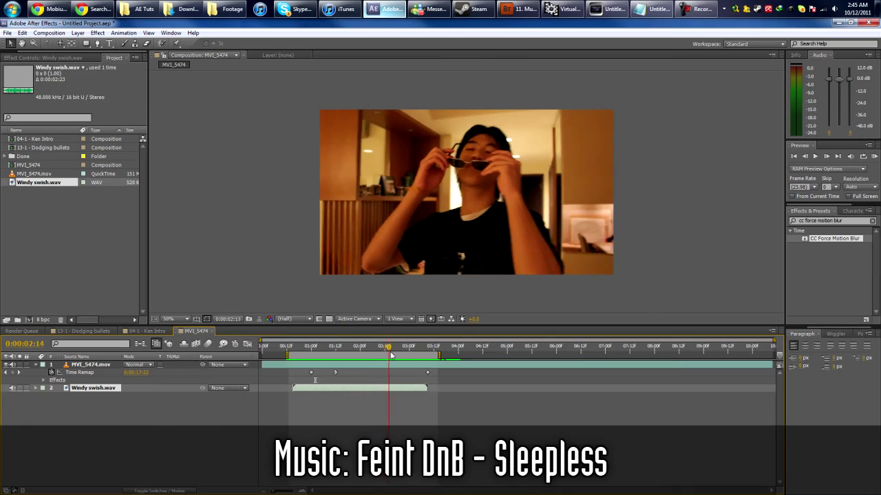